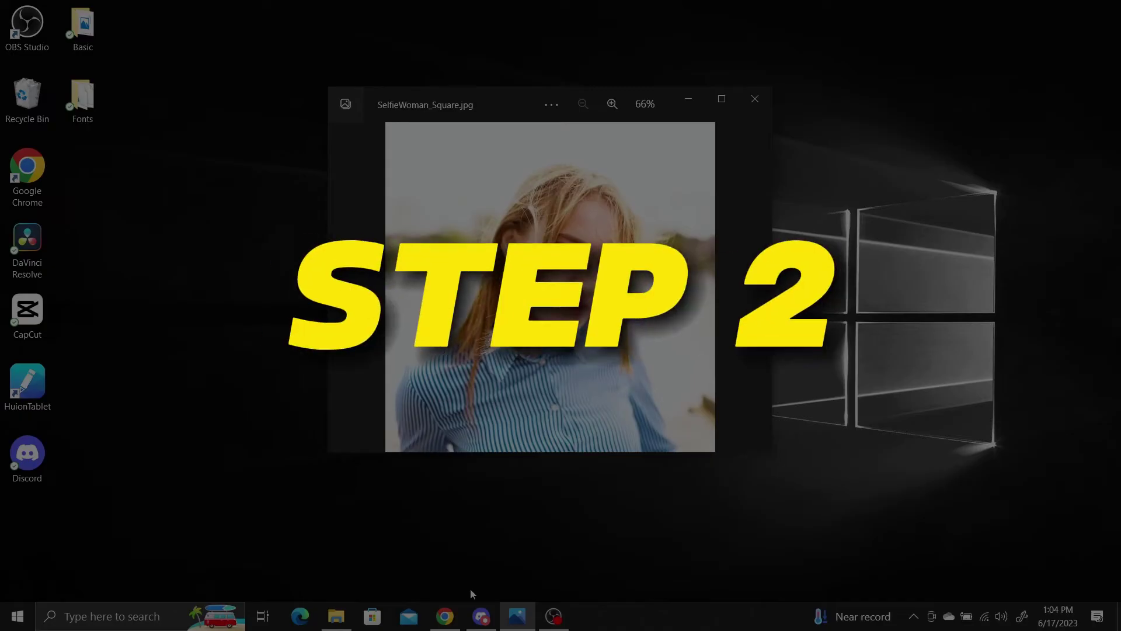
- Switch from SelfieWoman_Square.jpg in Photos to the Midjourney Bot chat in Discord
{"action": "left_click", "coordinate": [488, 620]}
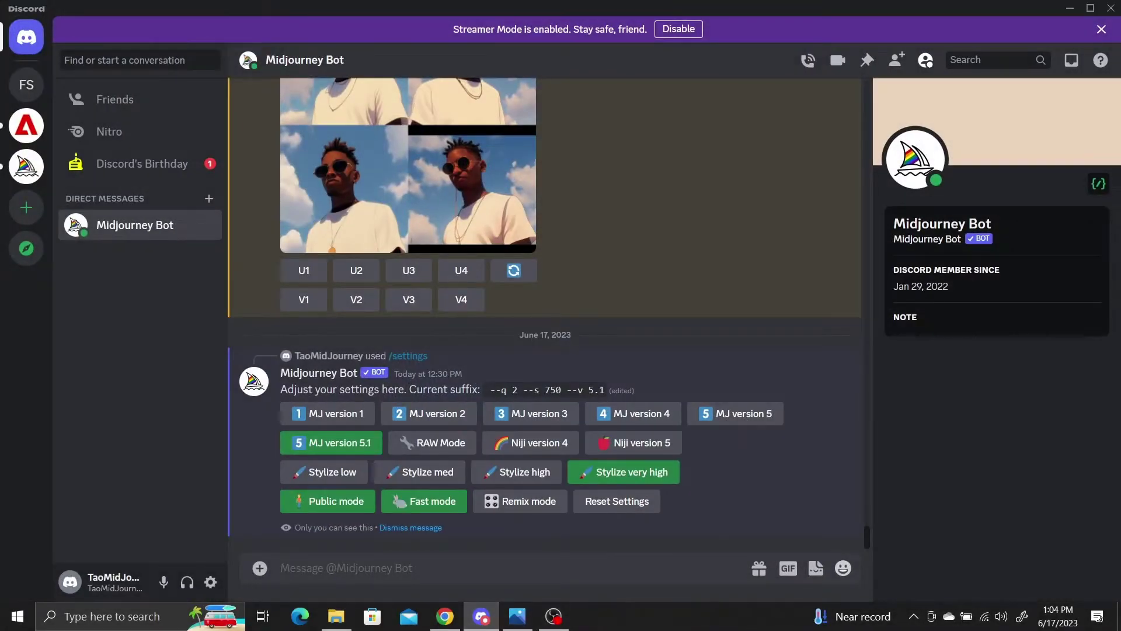
- Set the bot's model to Niji version 5 and enter /describe in the message box
{"action": "left_click", "coordinate": [653, 445]}
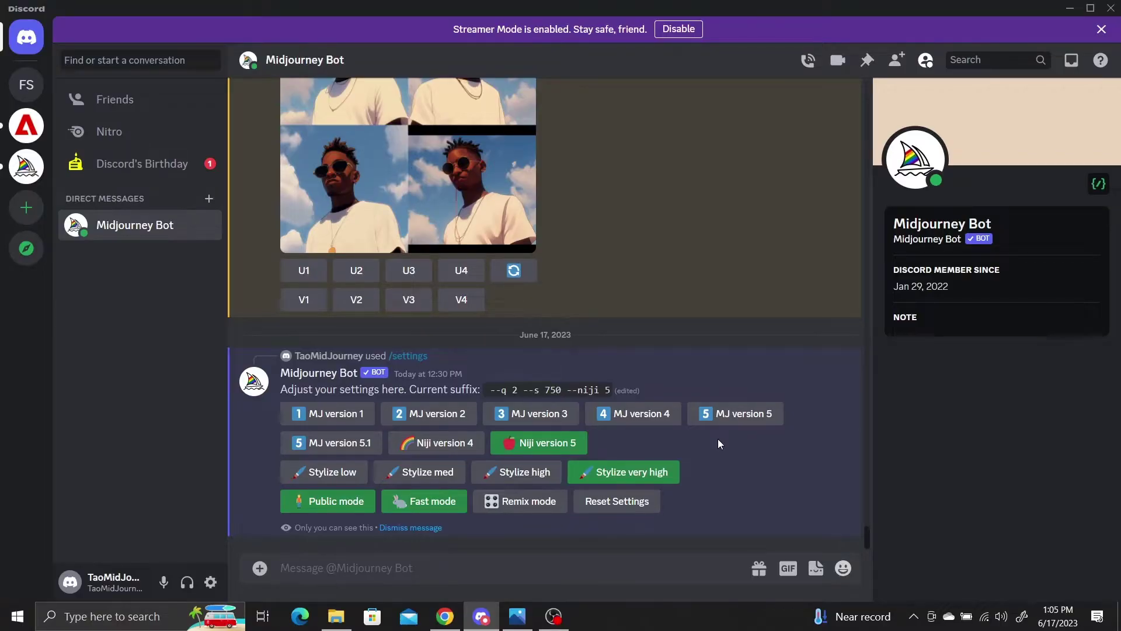
{"action": "left_click", "coordinate": [637, 575]}
{"action": "type", "text": "/describe"}
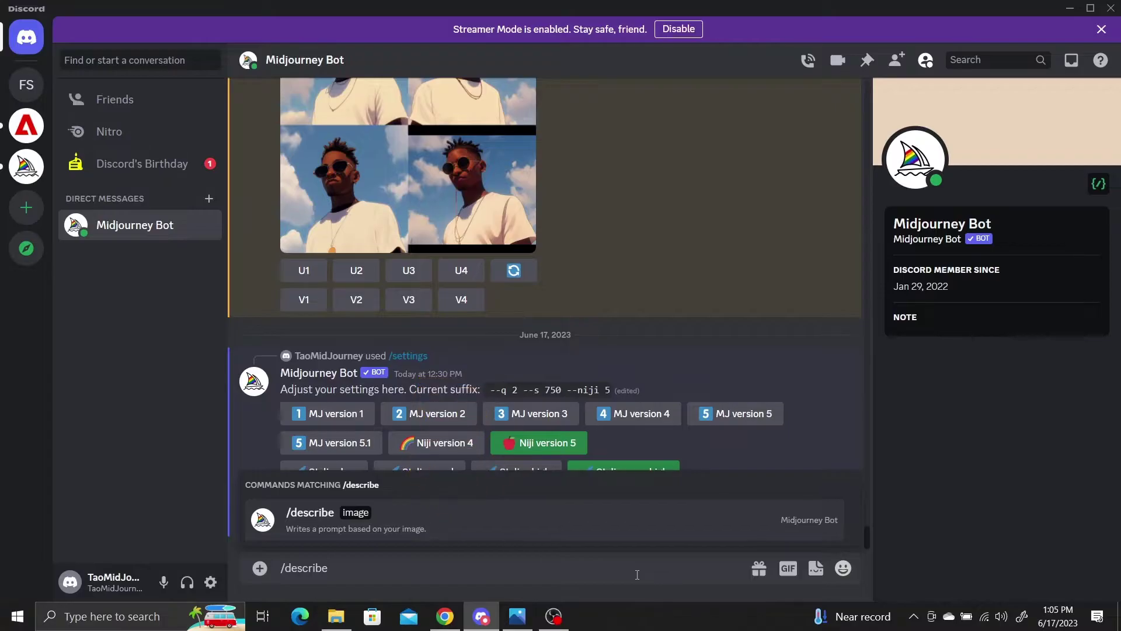
- Attach SelfieWoman_Square.jpg to /describe and send it to get four suggested prompts
{"action": "key", "text": "Return"}
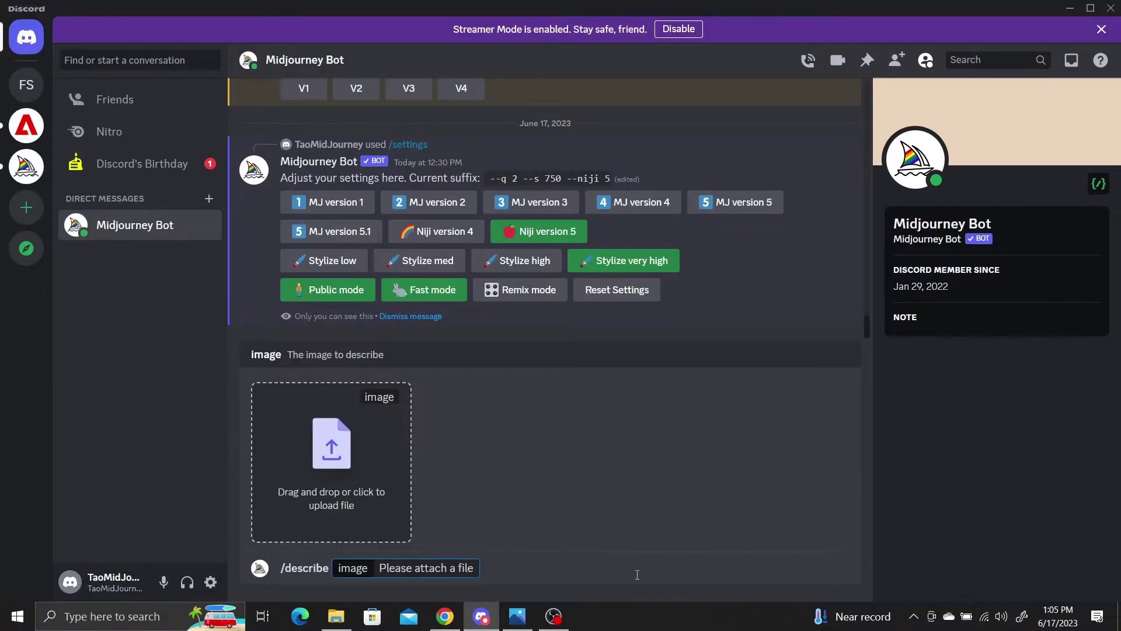
{"action": "left_click", "coordinate": [403, 418]}
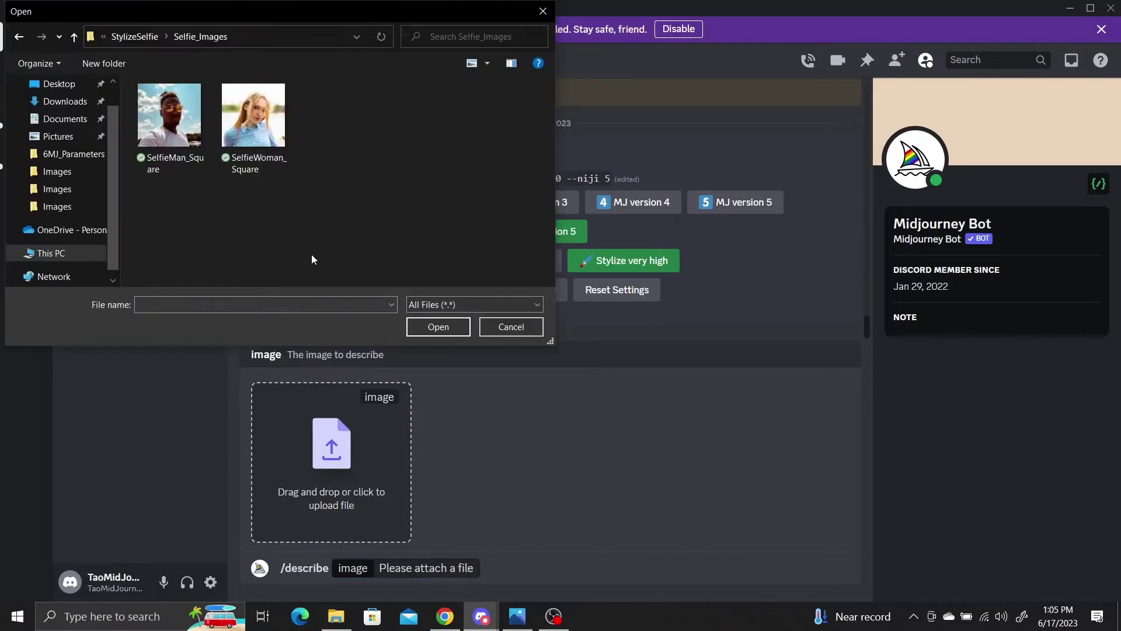
{"action": "left_click", "coordinate": [290, 144]}
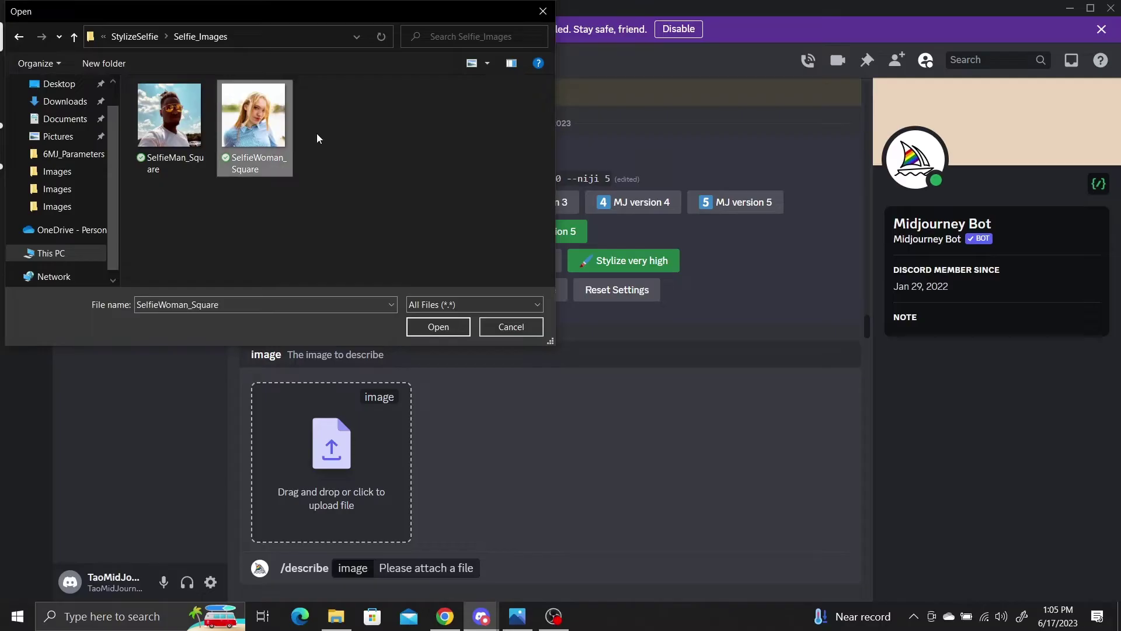
{"action": "left_click", "coordinate": [418, 326]}
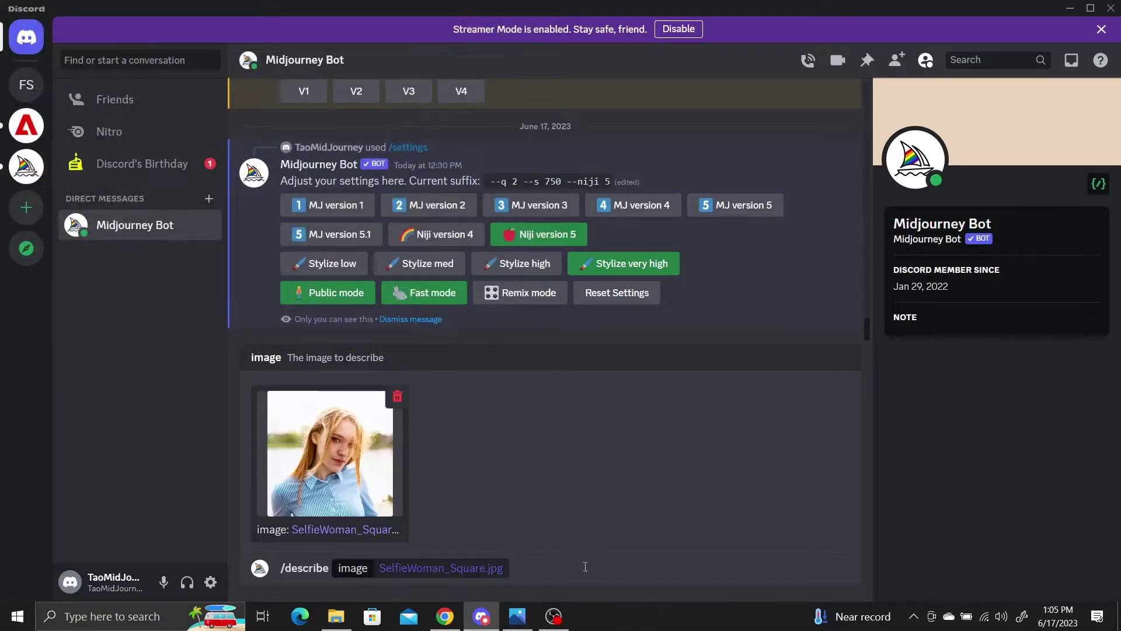
{"action": "left_click", "coordinate": [588, 575]}
{"action": "key", "text": "Return"}
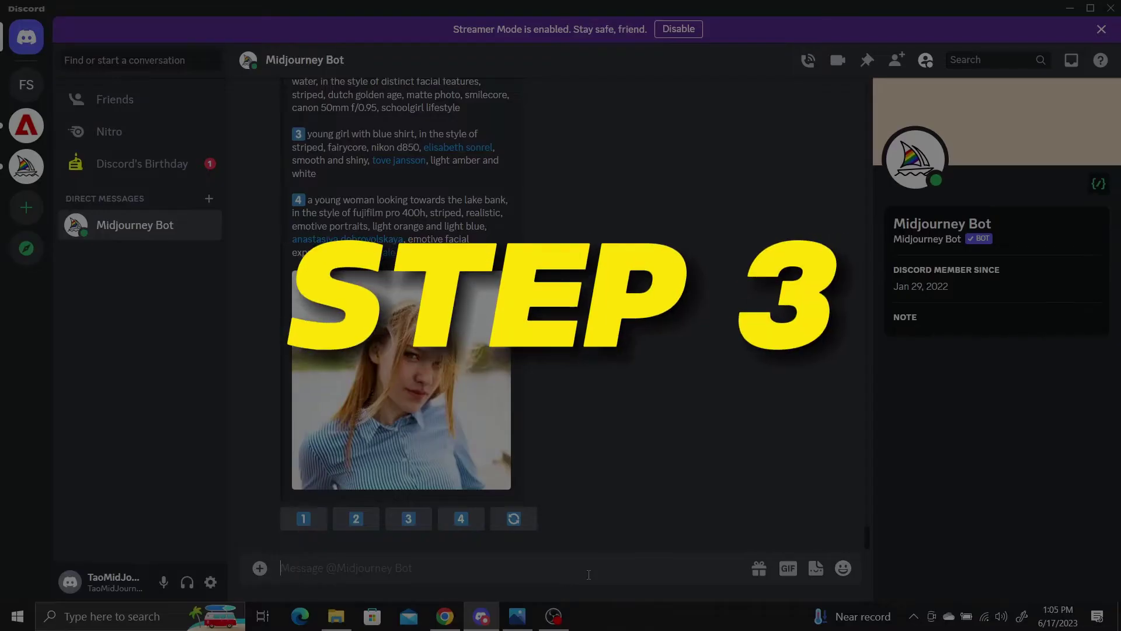
- Review the four suggested prompts and pick prompt 1, about the blonde girl in a blue shirt
{"action": "scroll", "coordinate": [685, 504], "scroll_direction": "up", "scroll_amount": 2}
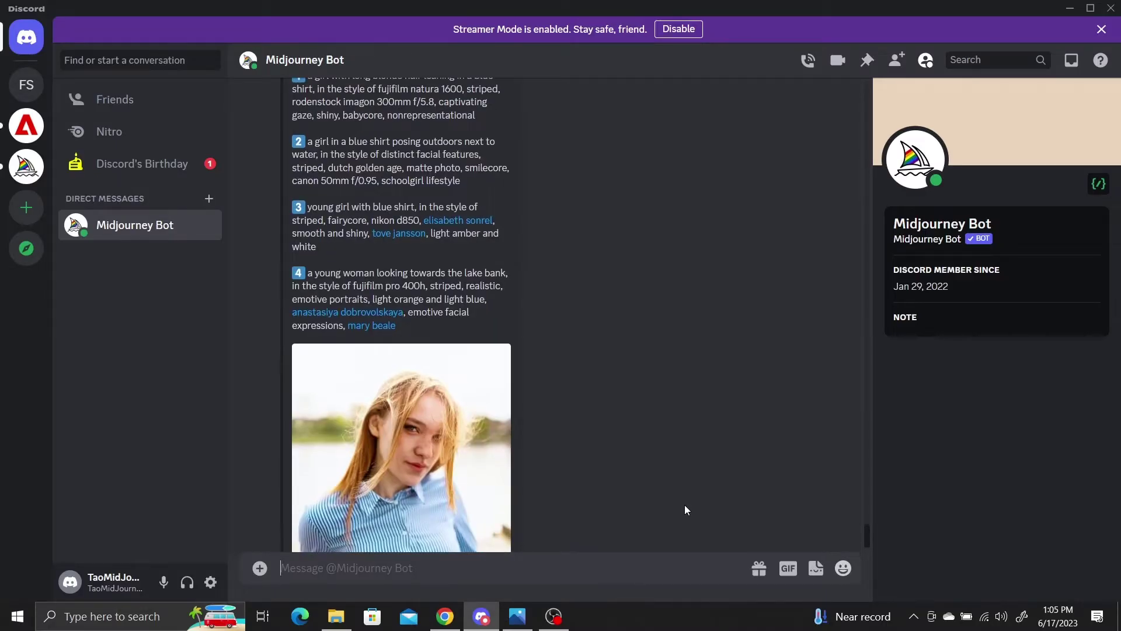
{"action": "scroll", "coordinate": [684, 505], "scroll_direction": "down", "scroll_amount": 2}
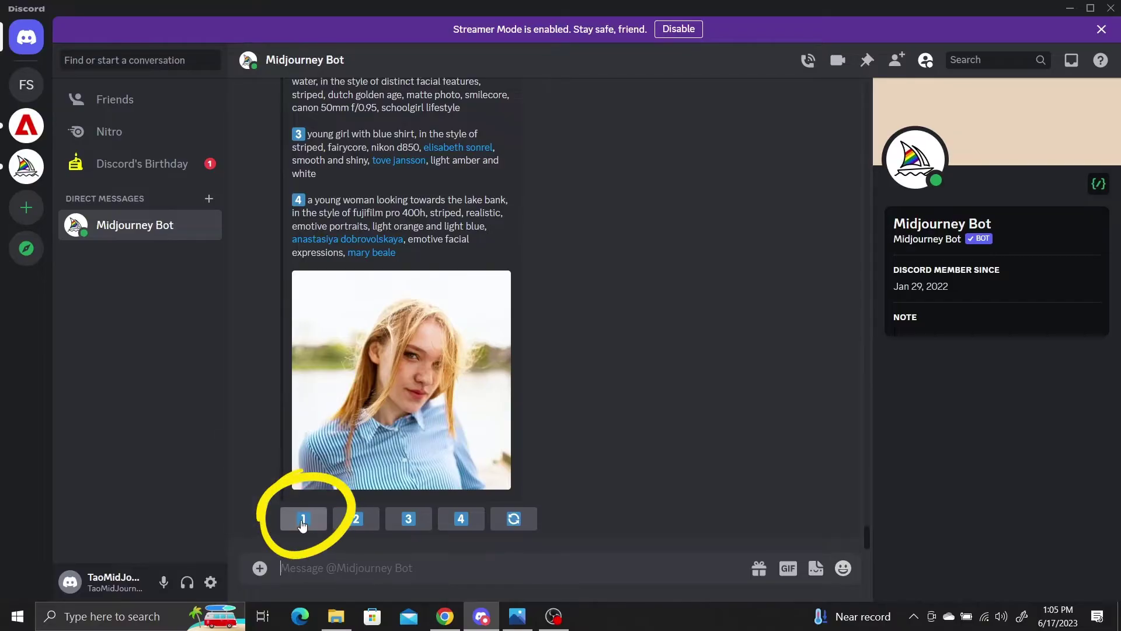
{"action": "scroll", "coordinate": [249, 488], "scroll_direction": "up", "scroll_amount": 4}
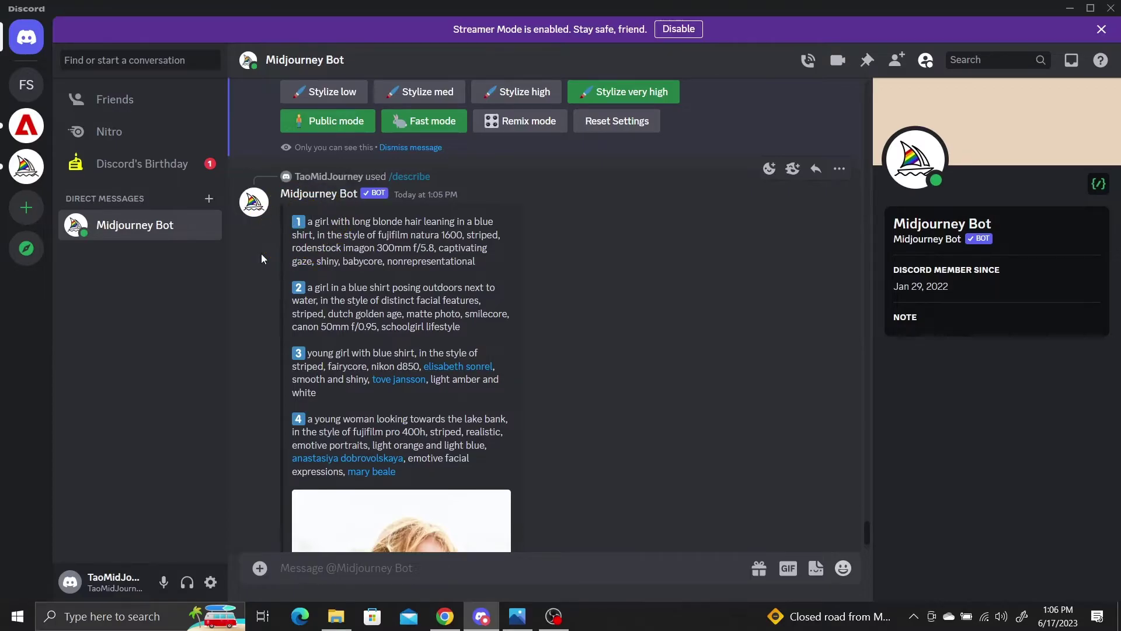
{"action": "scroll", "coordinate": [261, 254], "scroll_direction": "down", "scroll_amount": 4}
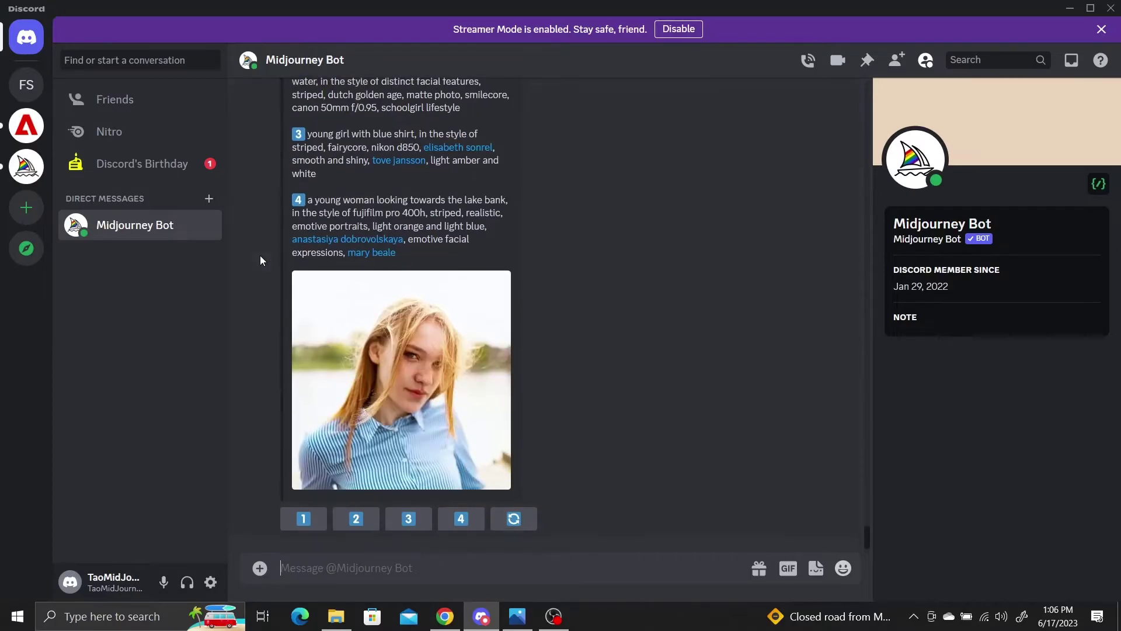
{"action": "left_click", "coordinate": [308, 528]}
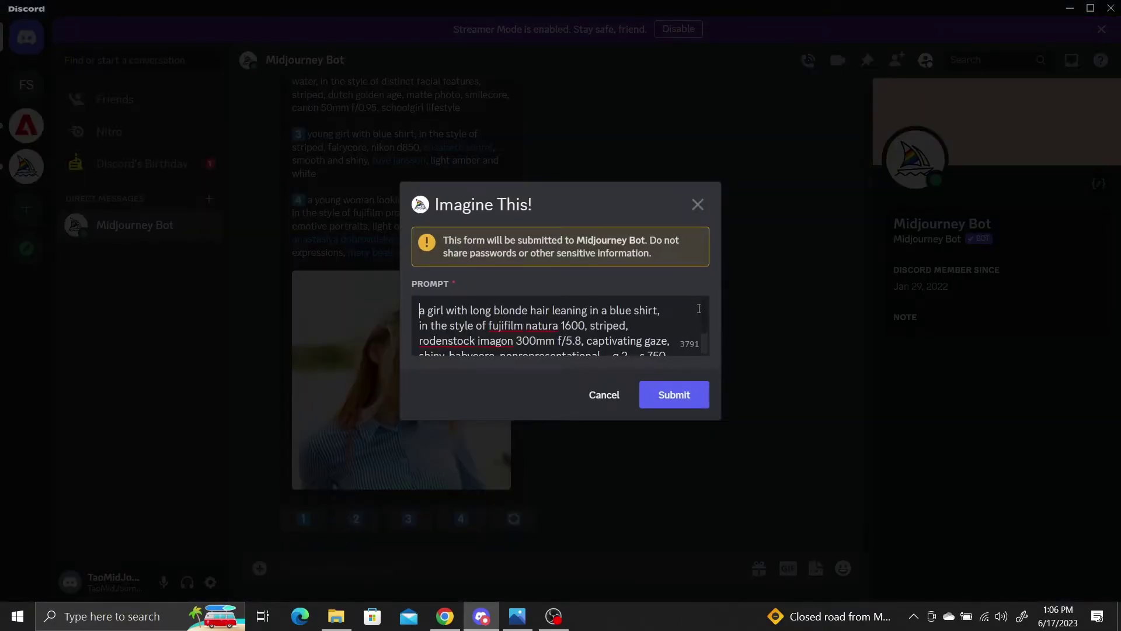
- Append --style expressive to the first prompt and submit it for generation
{"action": "scroll", "coordinate": [699, 308], "scroll_direction": "down", "scroll_amount": 1}
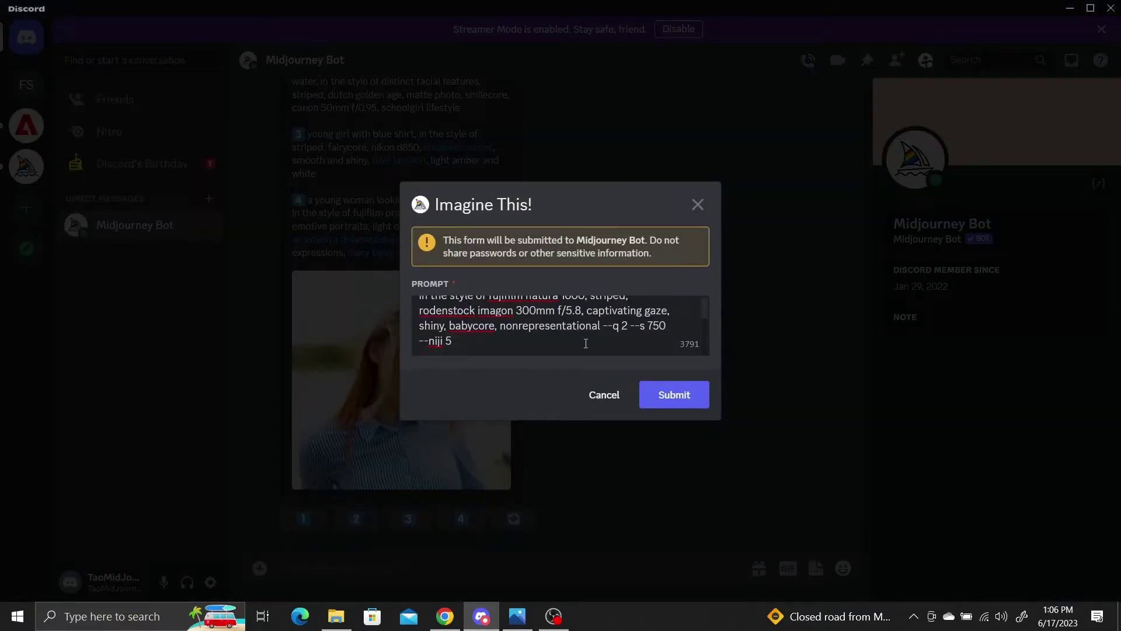
{"action": "type", "text": "--style expressiv"}
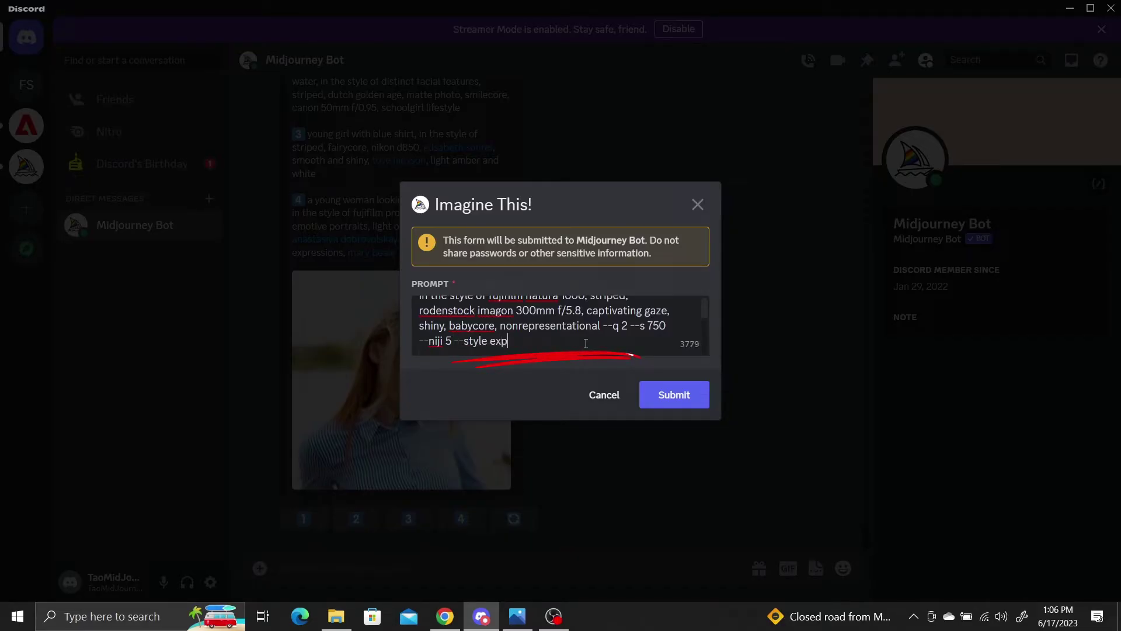
{"action": "type", "text": "e"}
{"action": "left_click", "coordinate": [677, 402]}
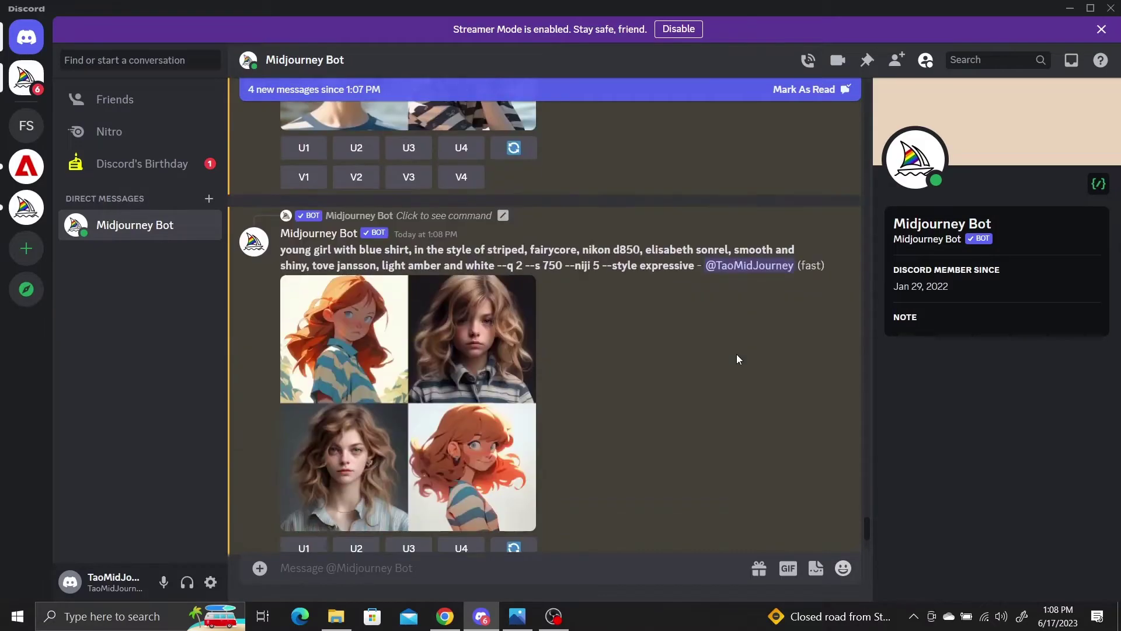
- Upscale image 4 of the blonde-girl grid and open it on the Midjourney website
{"action": "scroll", "coordinate": [737, 354], "scroll_direction": "up", "scroll_amount": 10}
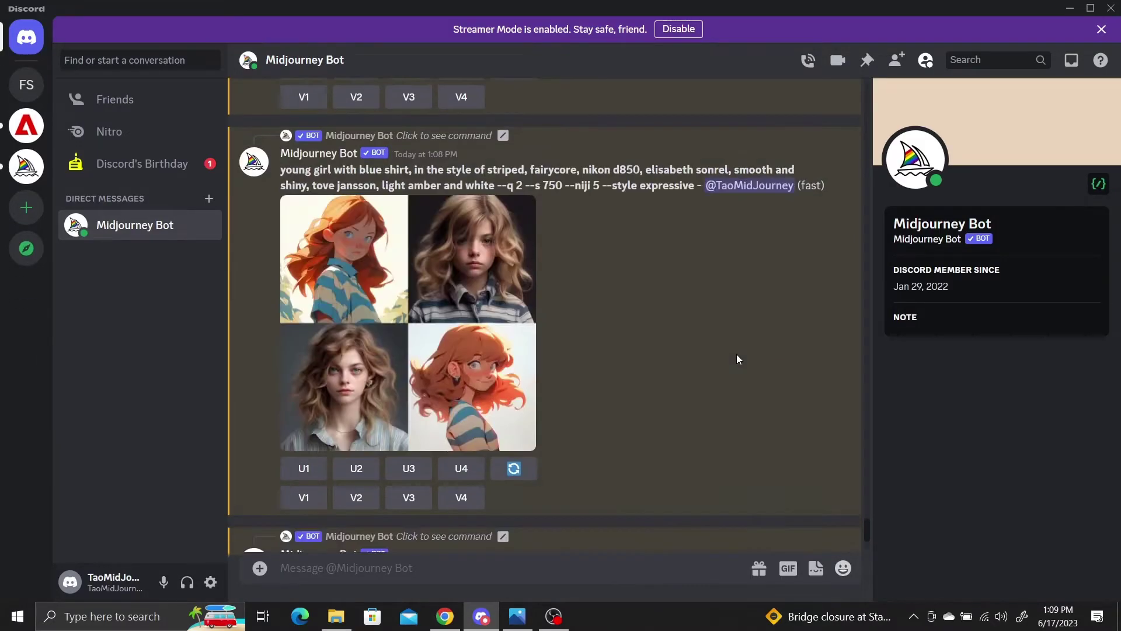
{"action": "scroll", "coordinate": [737, 354], "scroll_direction": "up", "scroll_amount": 10}
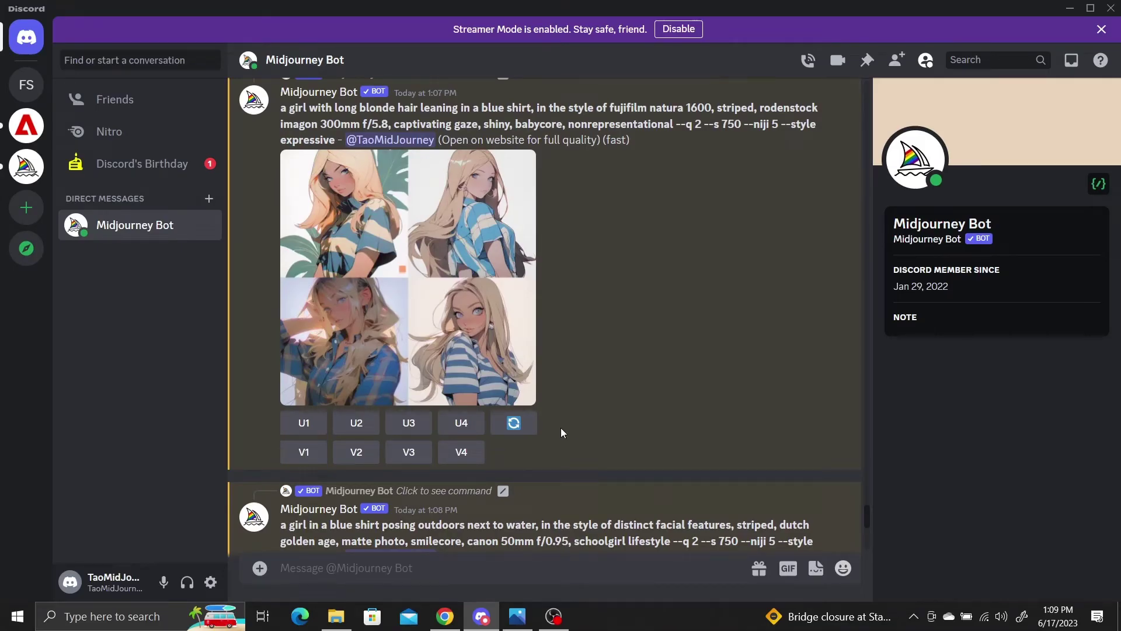
{"action": "left_click", "coordinate": [461, 423]}
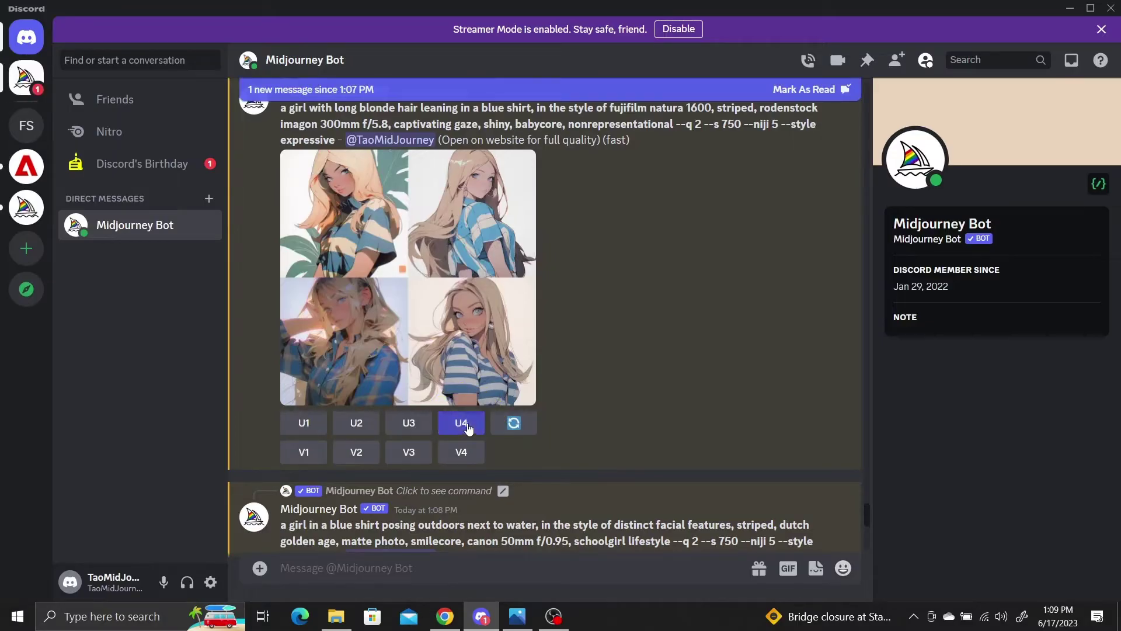
{"action": "scroll", "coordinate": [686, 352], "scroll_direction": "down", "scroll_amount": 8}
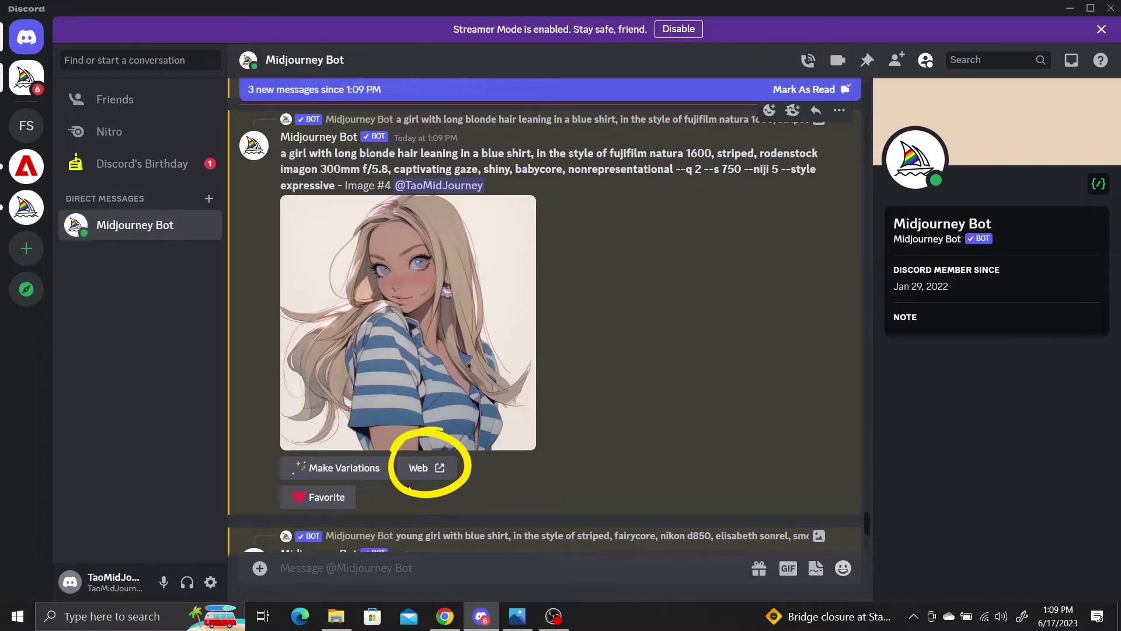
{"action": "left_click", "coordinate": [429, 477]}
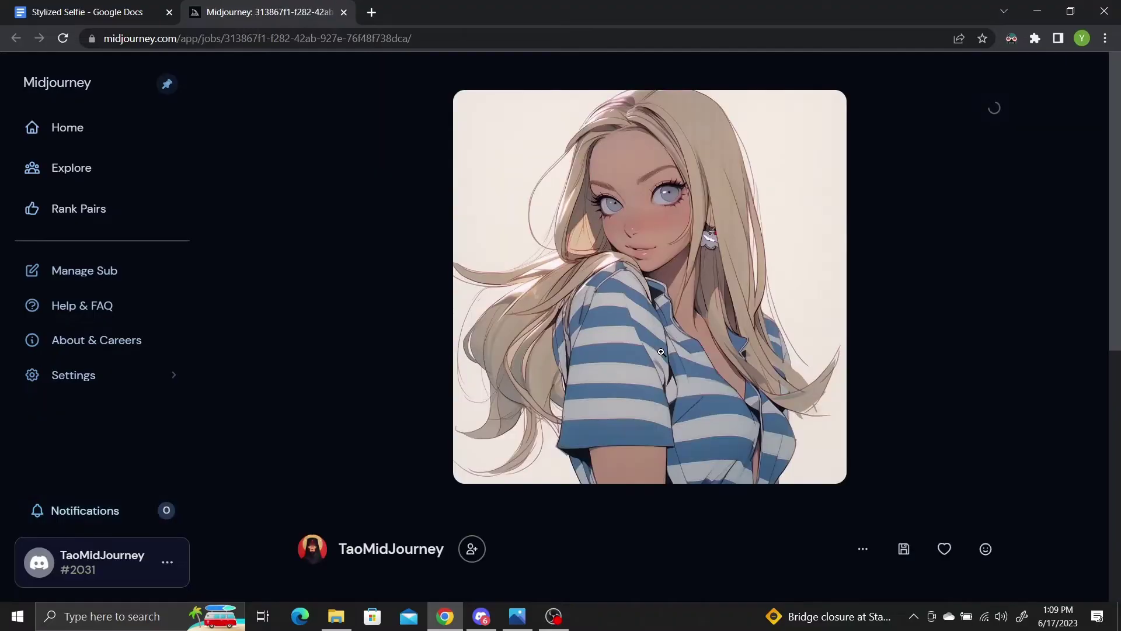
- Save the anime portrait as SelfieGirl_Niji_1 PNG in the Selfie_Images folder
{"action": "right_click", "coordinate": [786, 209]}
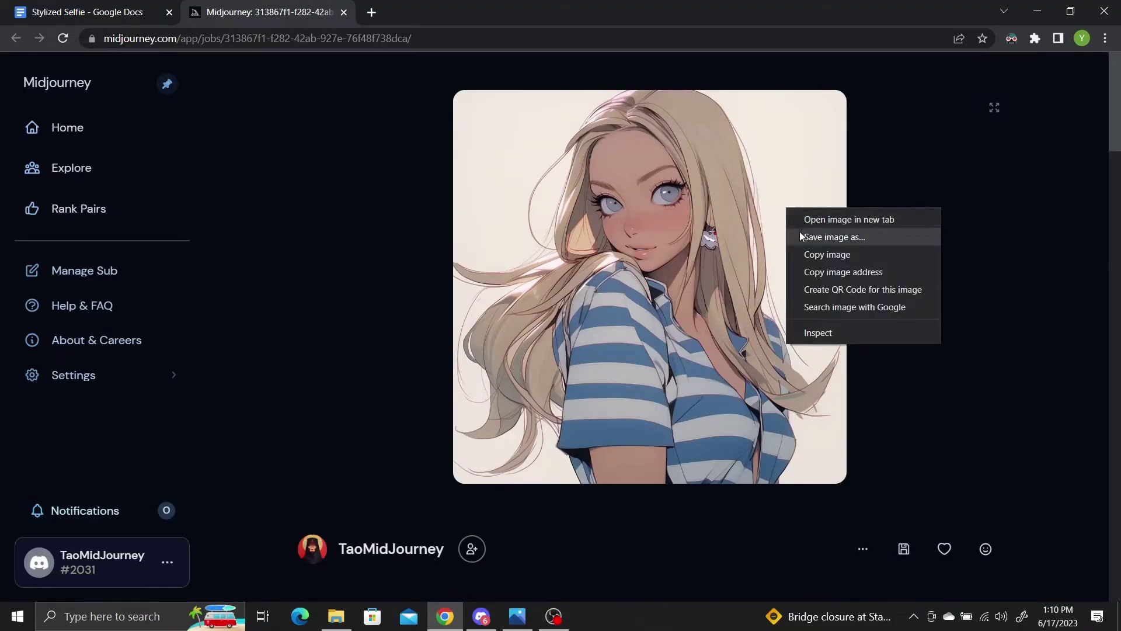
{"action": "left_click", "coordinate": [834, 236]}
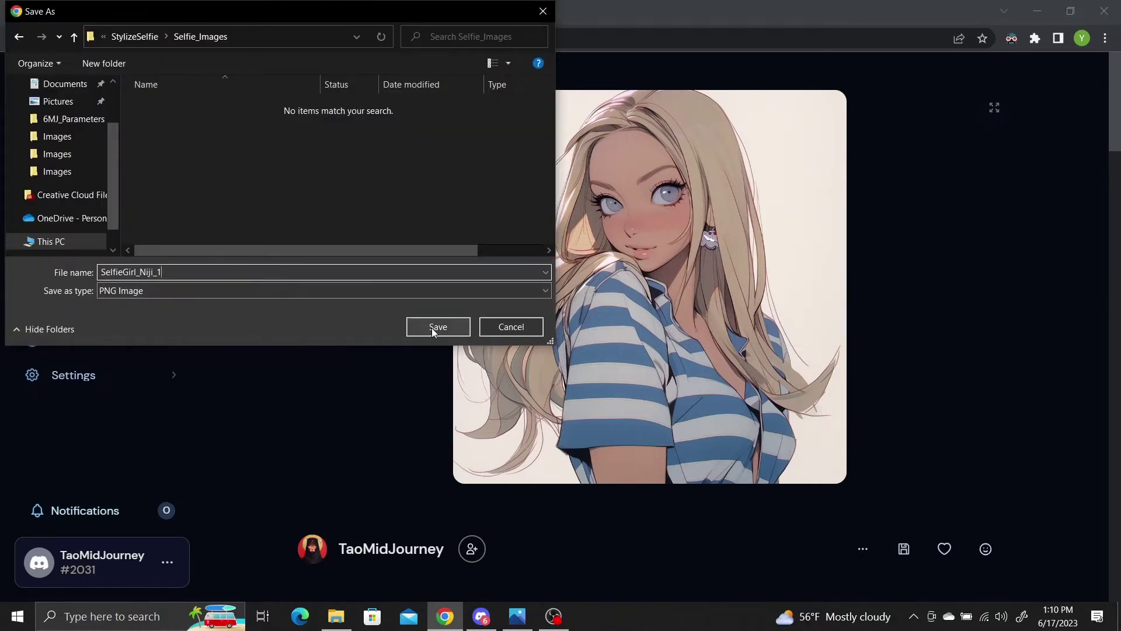
{"action": "left_click", "coordinate": [435, 326]}
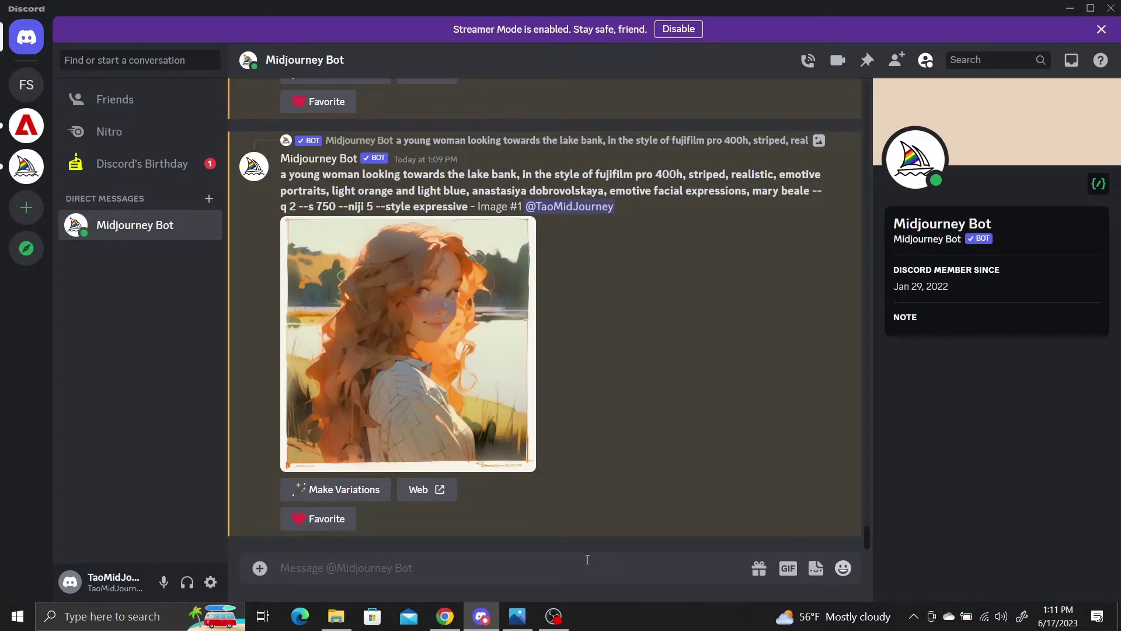
- Send a /blend with SelfieWoman_Square.jpg as image1 and SelfieGirl_Niji_1.png as image2
{"action": "type", "text": "/ble"}
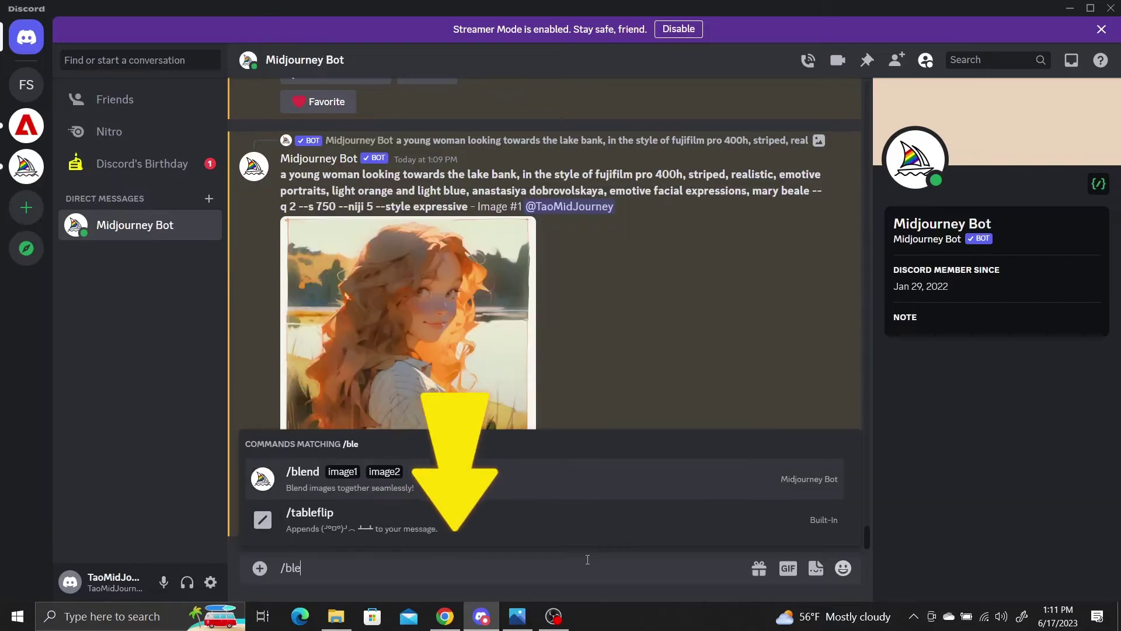
{"action": "type", "text": "nd"}
{"action": "key", "text": "Tab"}
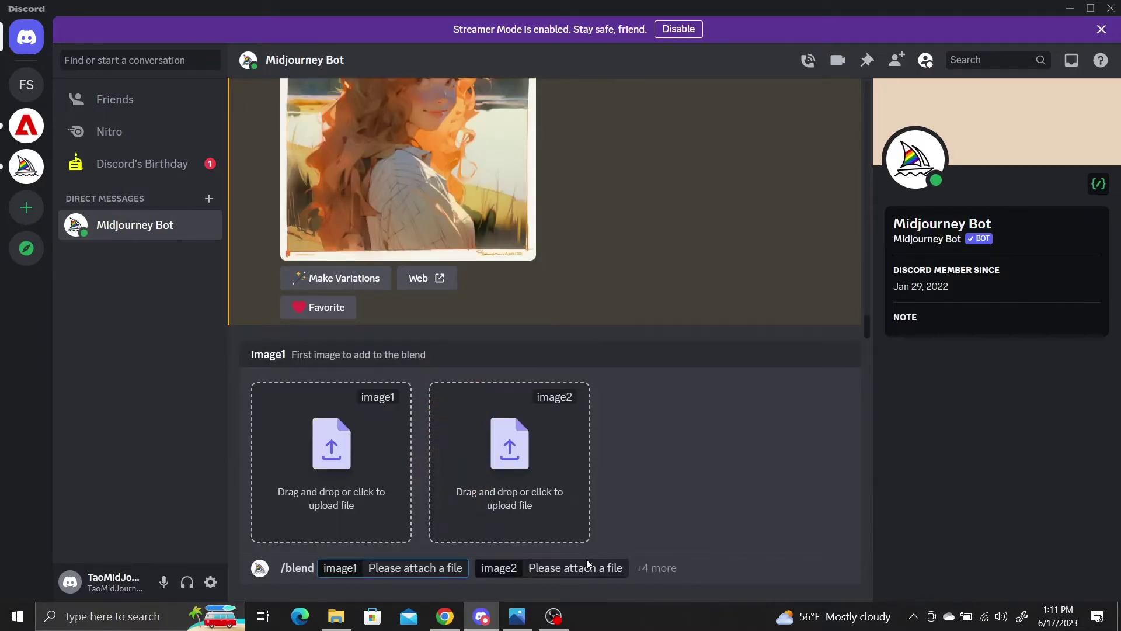
{"action": "left_click", "coordinate": [388, 438]}
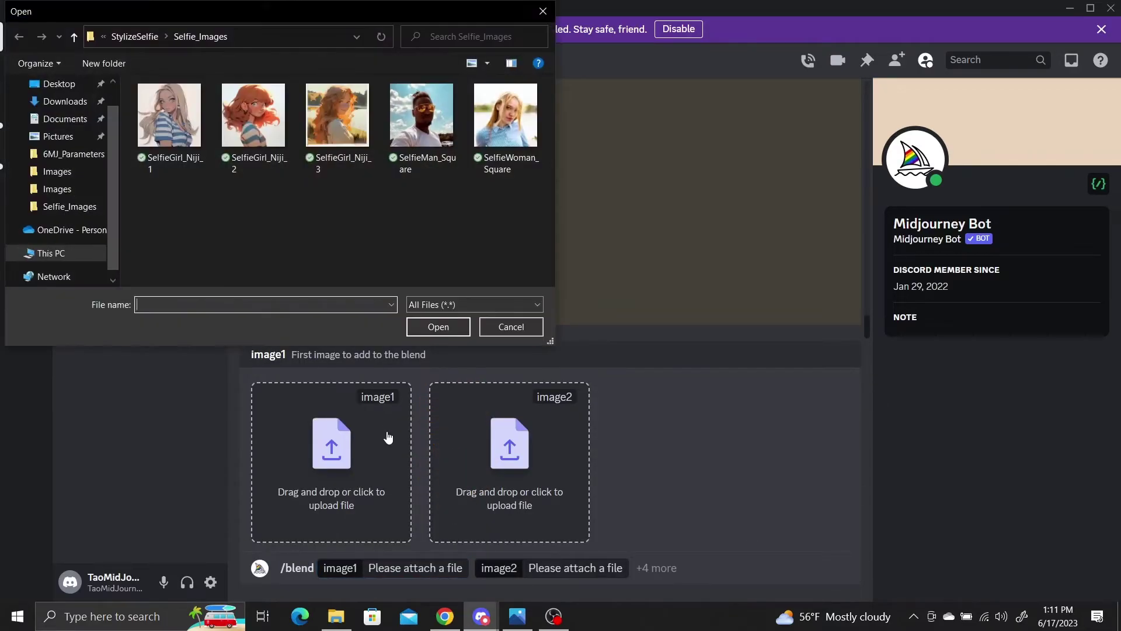
{"action": "double_click", "coordinate": [522, 138]}
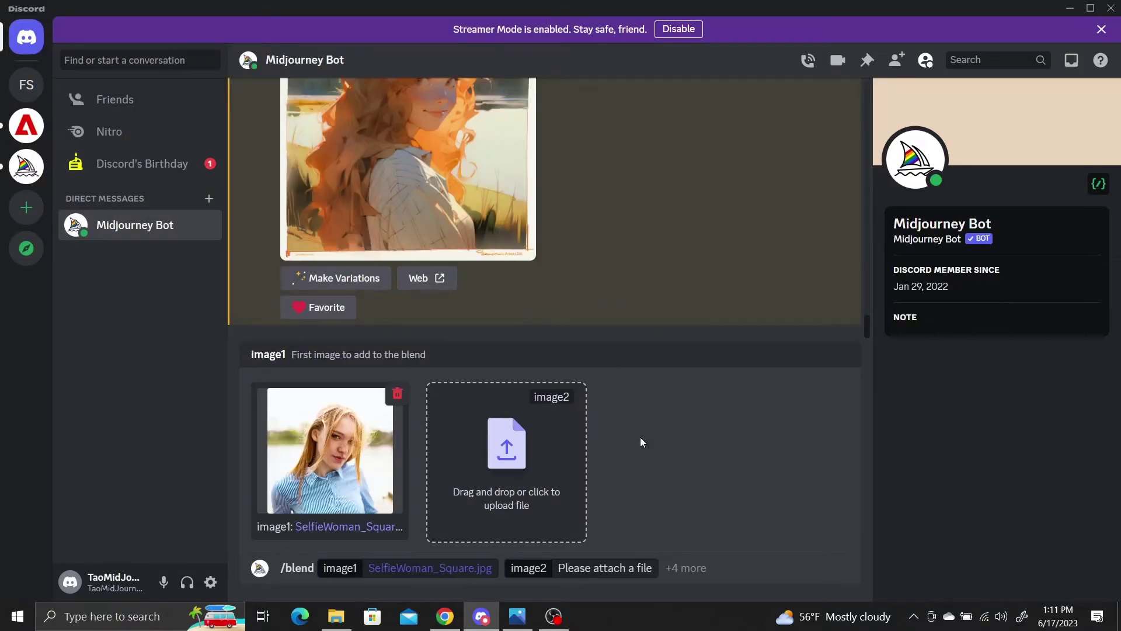
{"action": "left_click", "coordinate": [581, 455]}
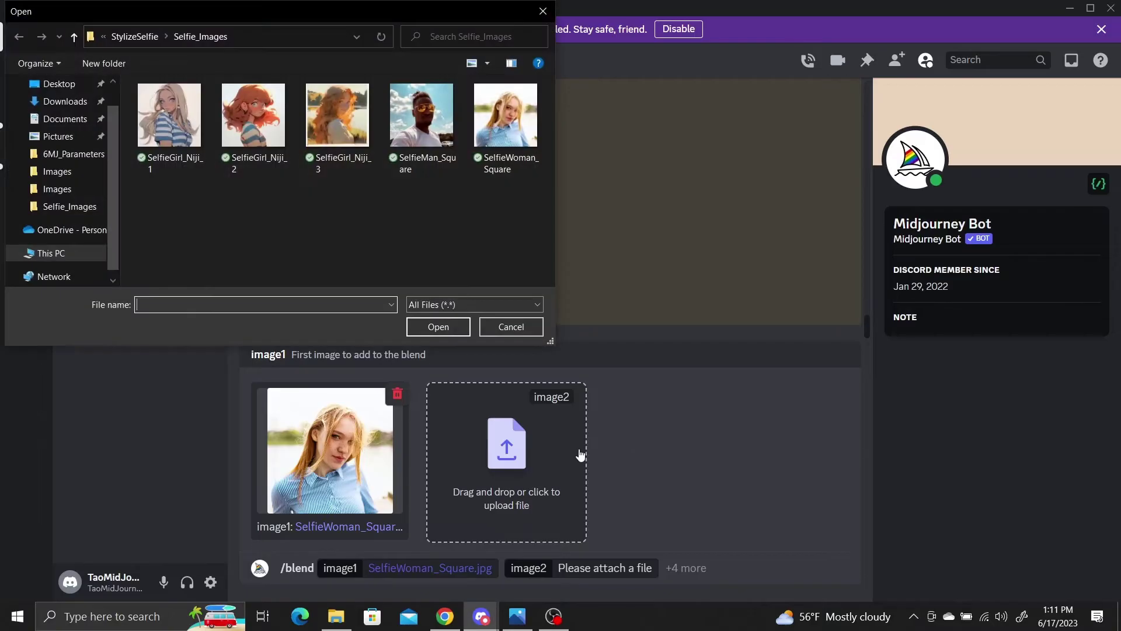
{"action": "double_click", "coordinate": [151, 121]}
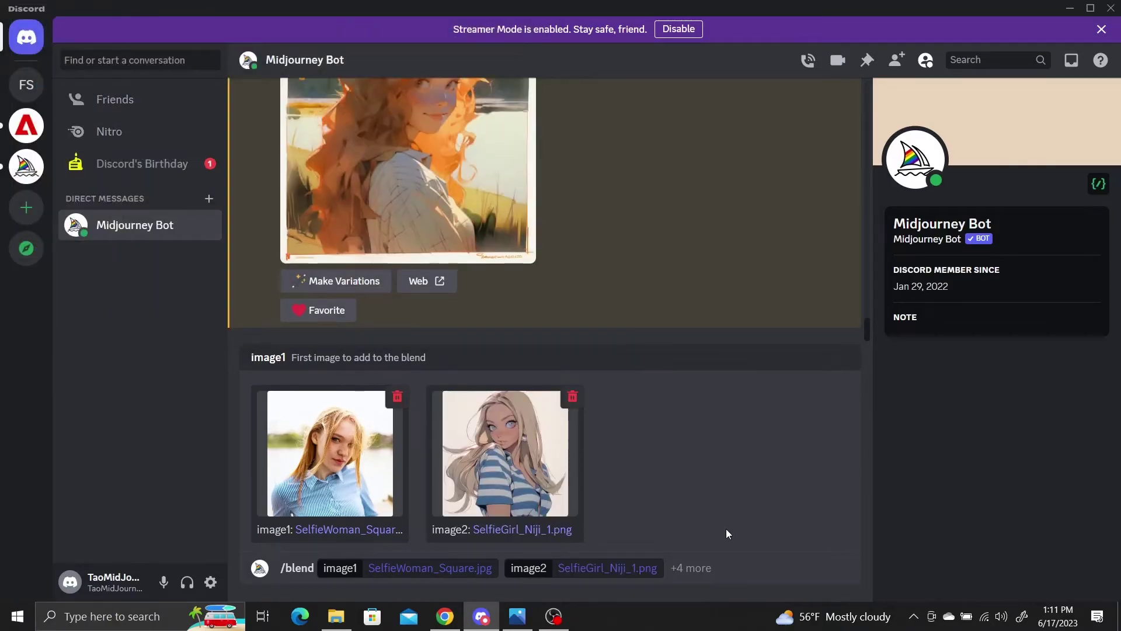
{"action": "left_click", "coordinate": [732, 570]}
{"action": "key", "text": "Return"}
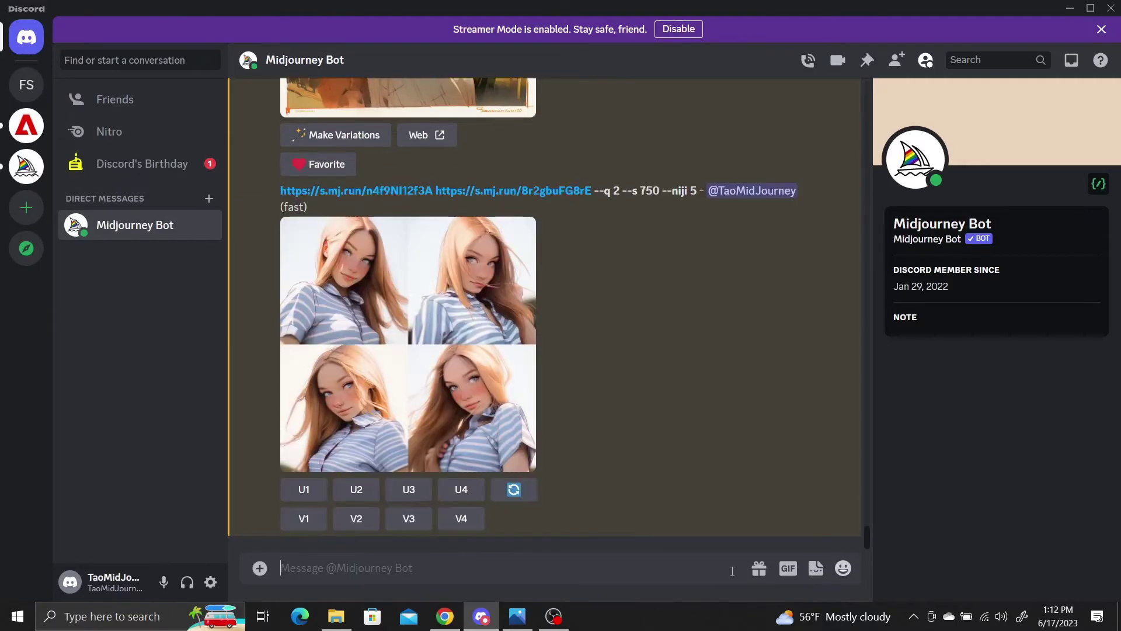
- Enlarge the four-image blend grid to inspect it, then close the viewer
{"action": "left_click", "coordinate": [406, 345]}
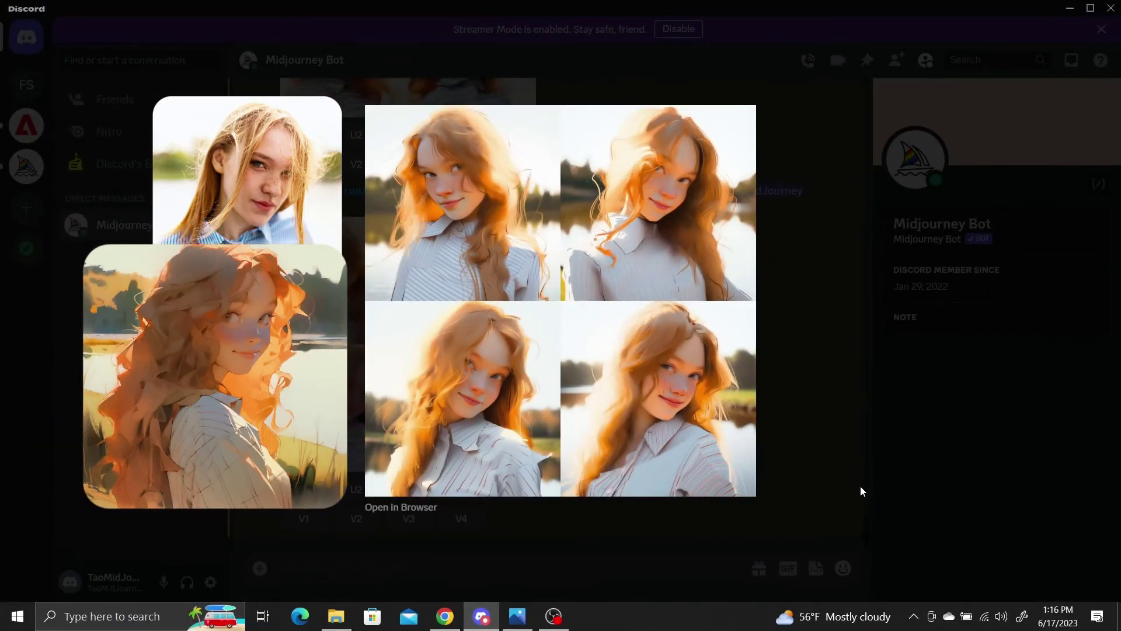
{"action": "left_click", "coordinate": [860, 486]}
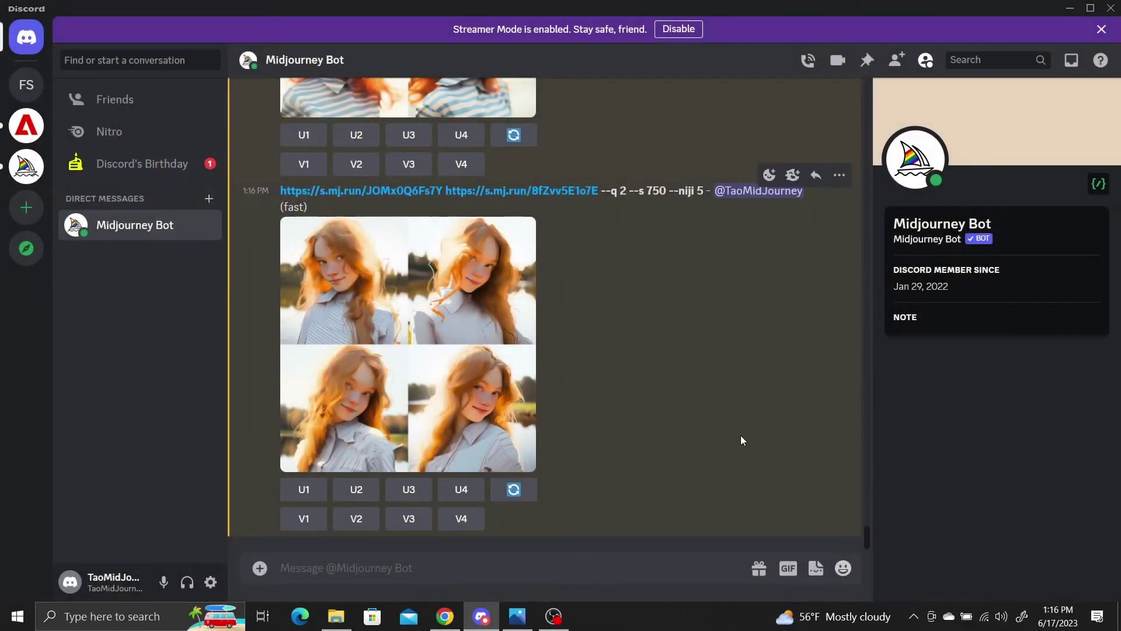
- Send SelfieMan_Square.jpg to /describe for suggested prompts
{"action": "left_click", "coordinate": [612, 574]}
{"action": "type", "text": "/describe"}
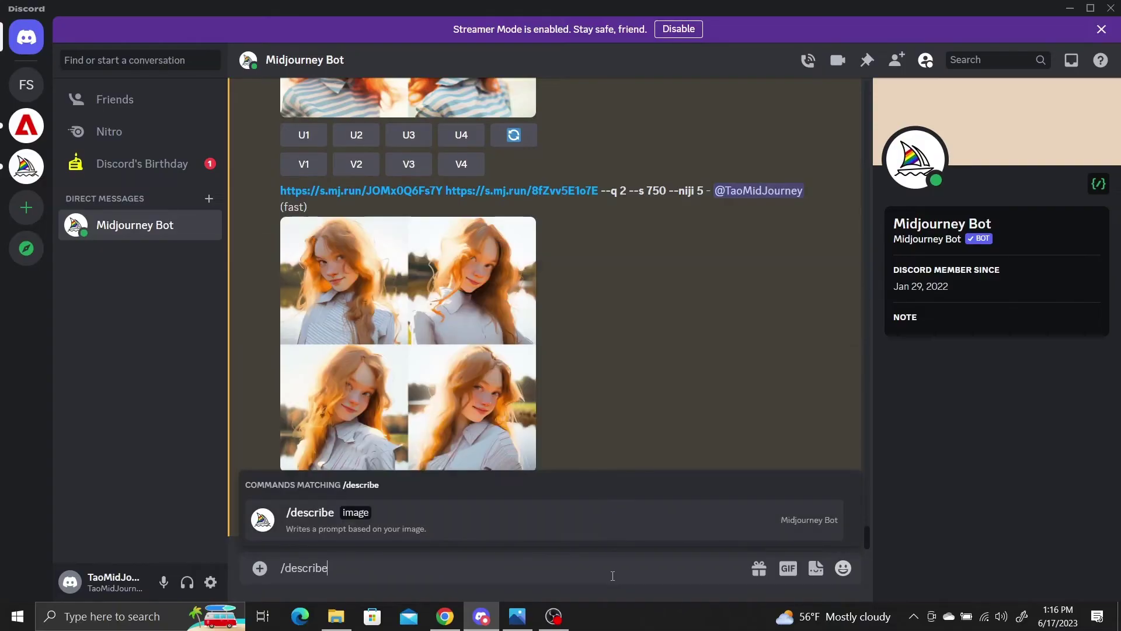
{"action": "key", "text": "Return"}
{"action": "left_click", "coordinate": [388, 445]}
{"action": "double_click", "coordinate": [411, 143]}
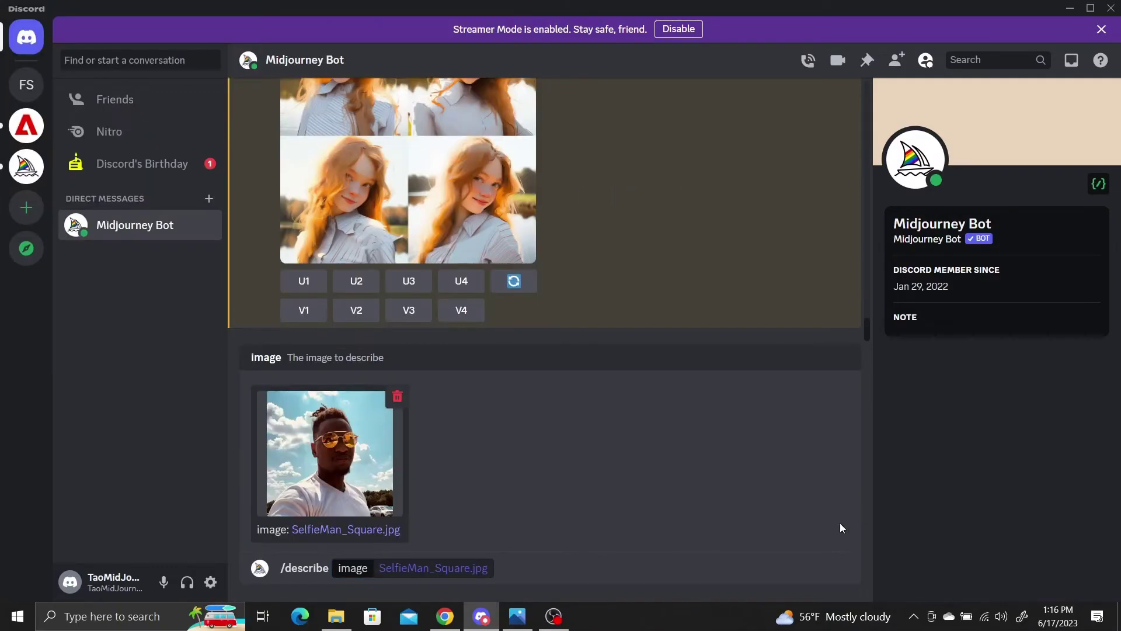
{"action": "key", "text": "Return"}
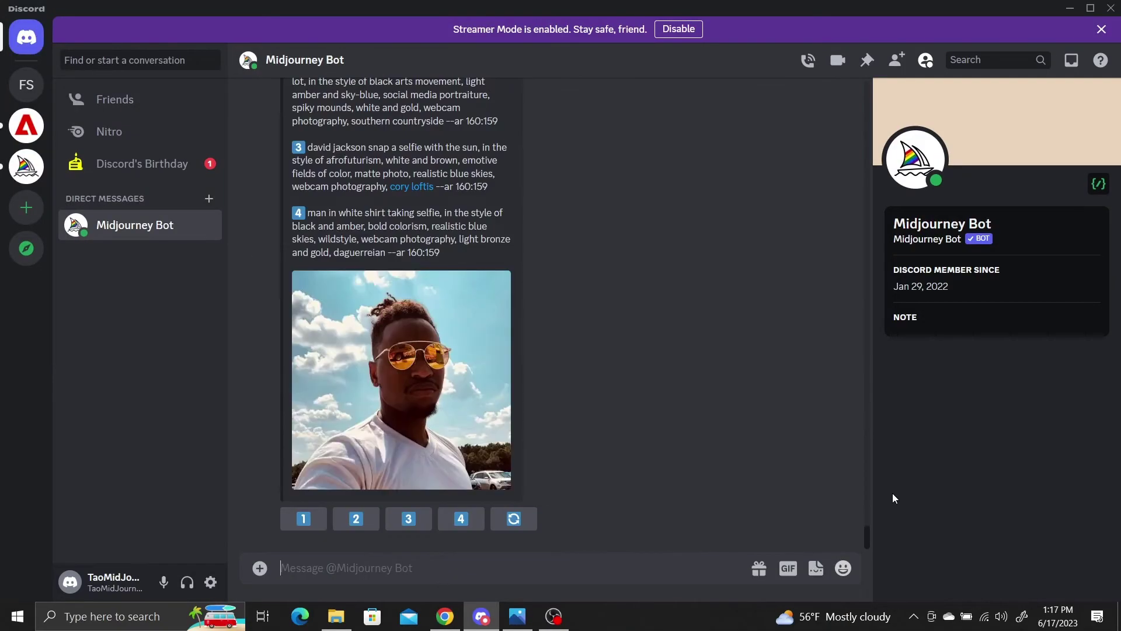
- Generate from prompt 1 with --q 2 --s 750 --niji 5 --style expressive appended
{"action": "left_click", "coordinate": [302, 519]}
{"action": "left_click", "coordinate": [670, 341]}
{"action": "type", "text": "--q 2 --s 750 --niji 5 --style expressive"}
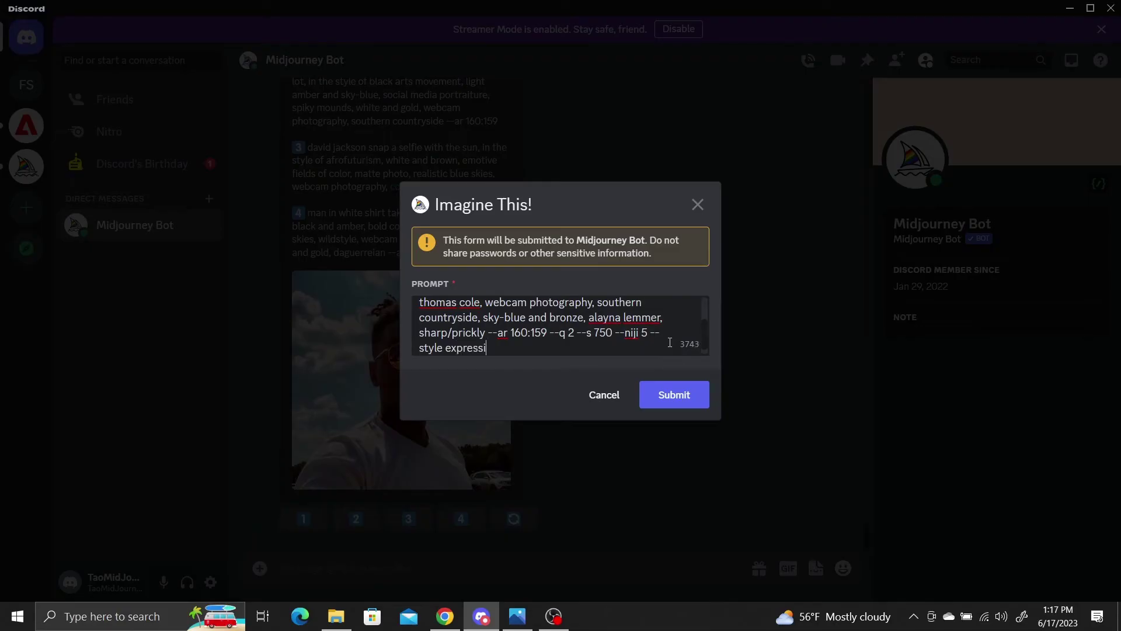
{"action": "left_click", "coordinate": [671, 394]}
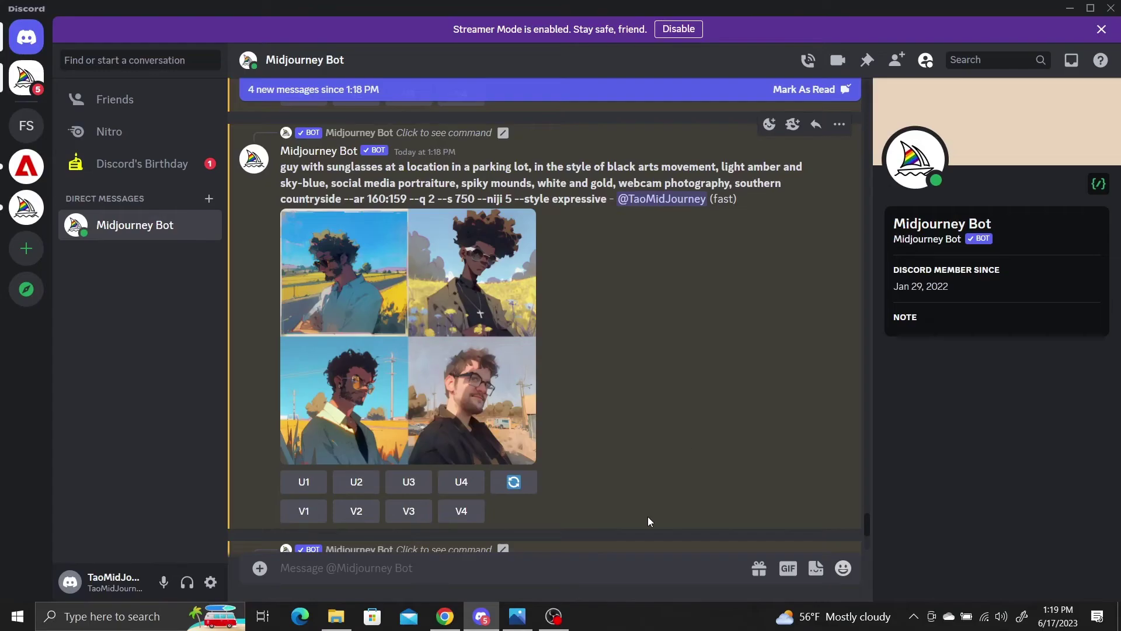
- Upscale image 3 of the man's grid and open it on the Midjourney site for saving
{"action": "left_click", "coordinate": [413, 481]}
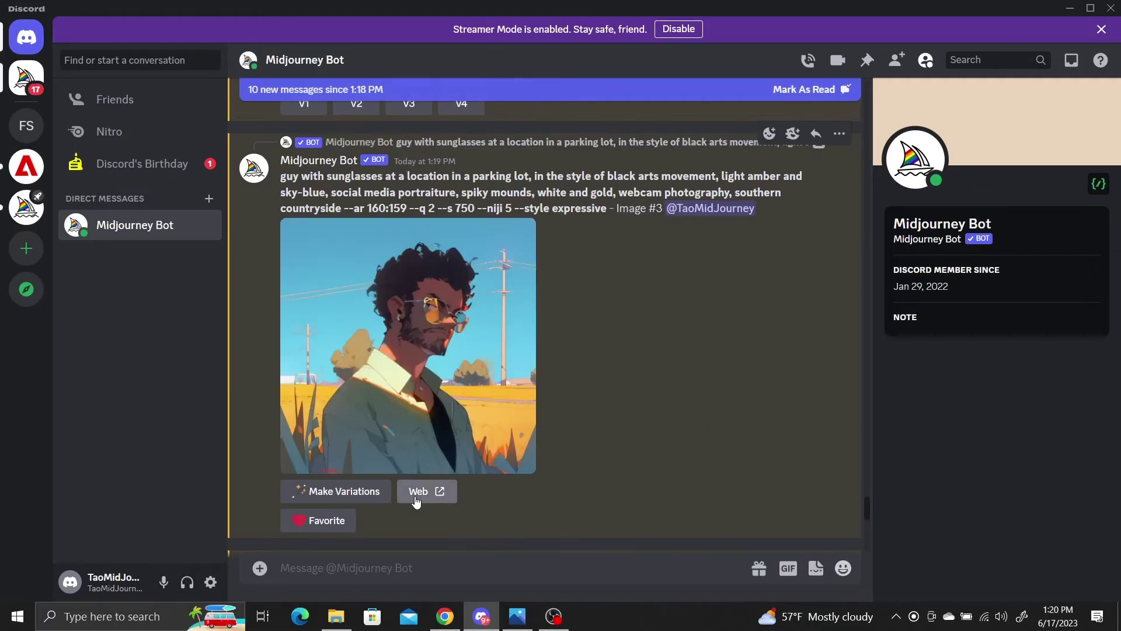
{"action": "left_click", "coordinate": [423, 500]}
{"action": "right_click", "coordinate": [768, 281]}
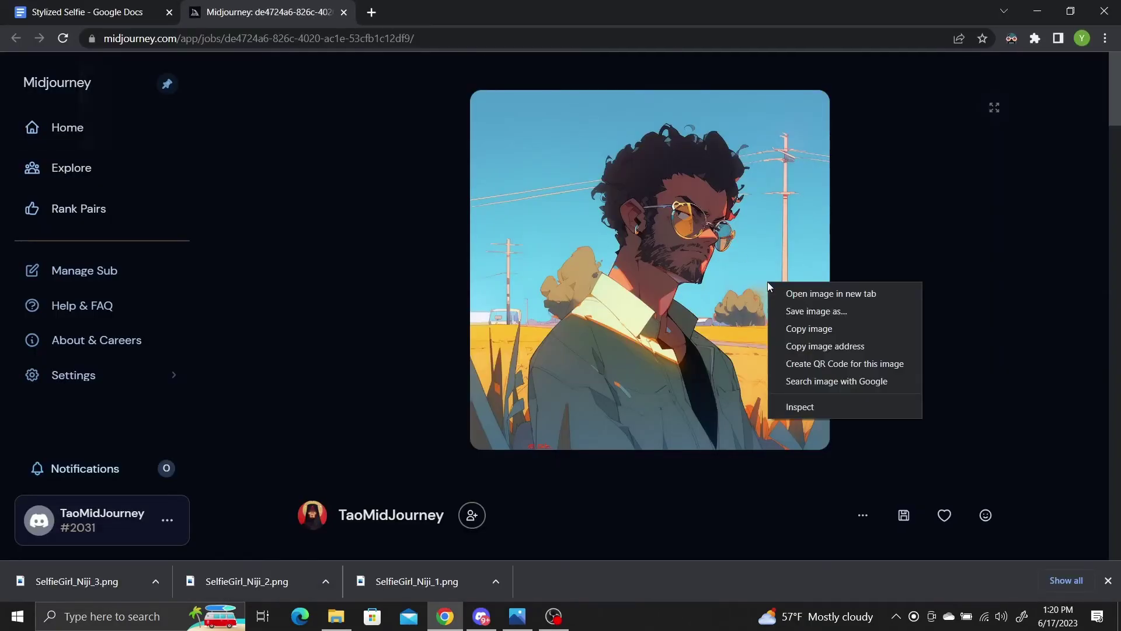
- Send a /blend of SelfieMan_Square.jpg with his saved Niji portrait and enlarge the returned grid
{"action": "left_click", "coordinate": [816, 316]}
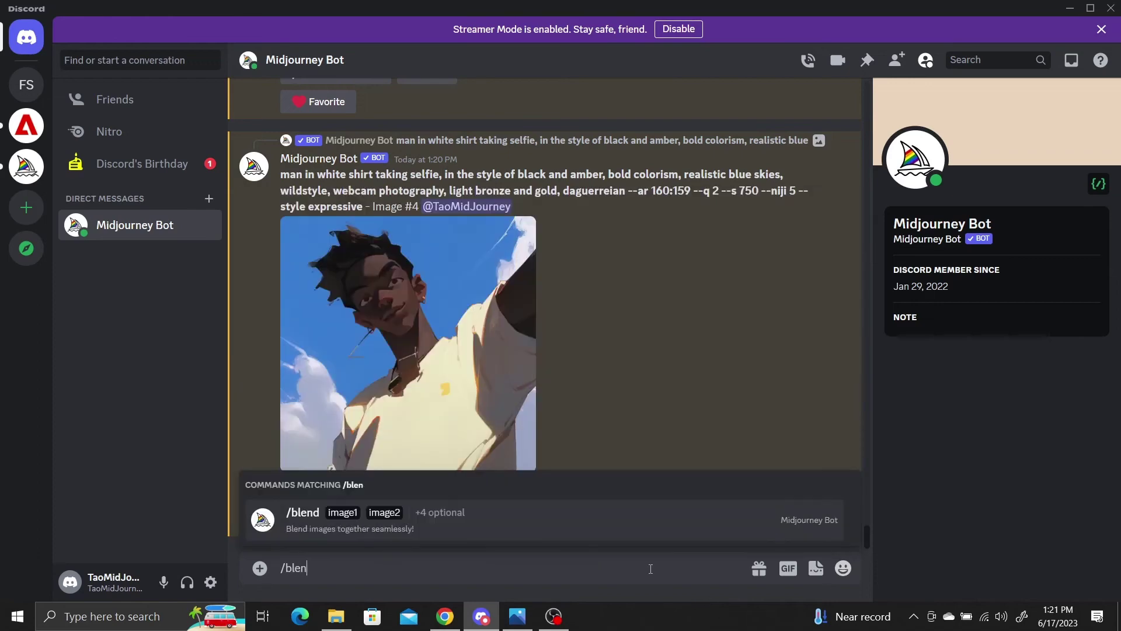
{"action": "key", "text": "Return"}
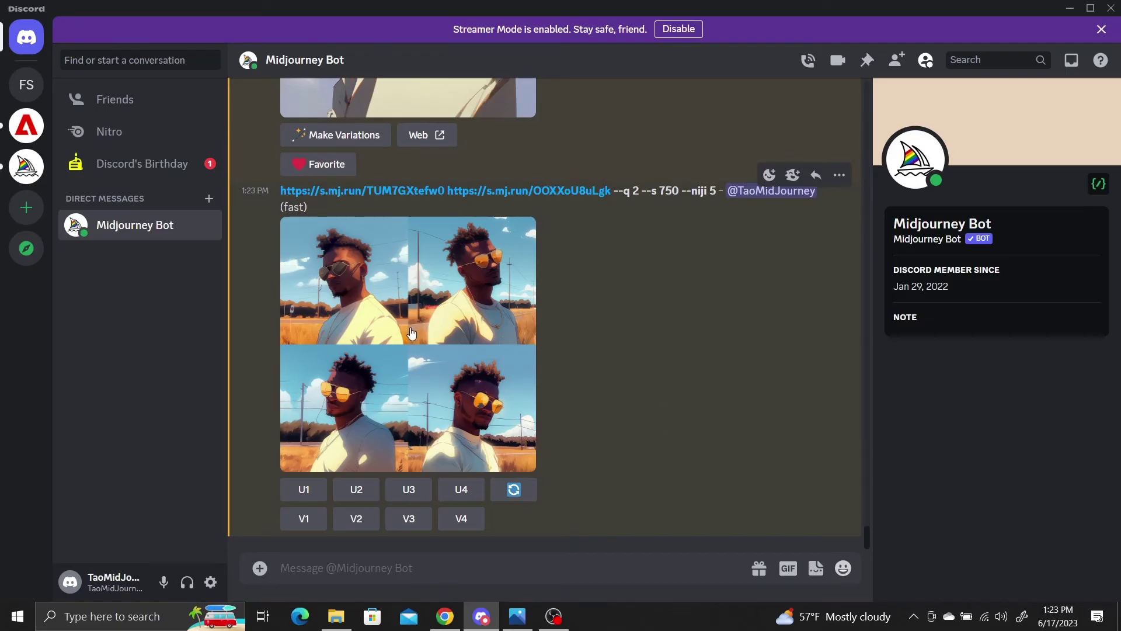
{"action": "left_click", "coordinate": [410, 328]}
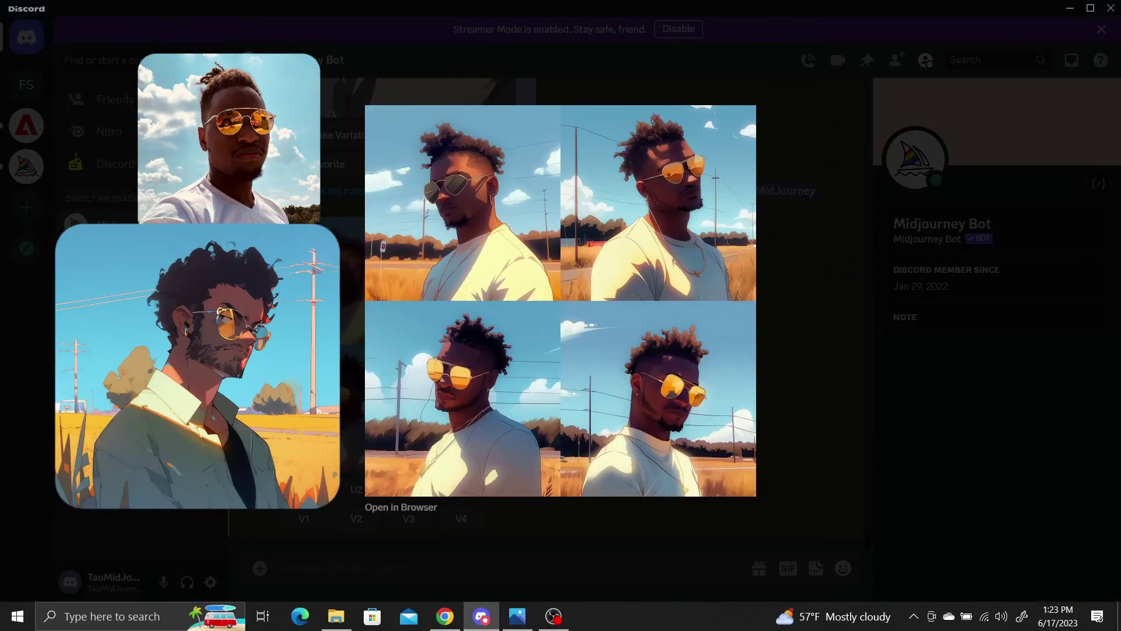